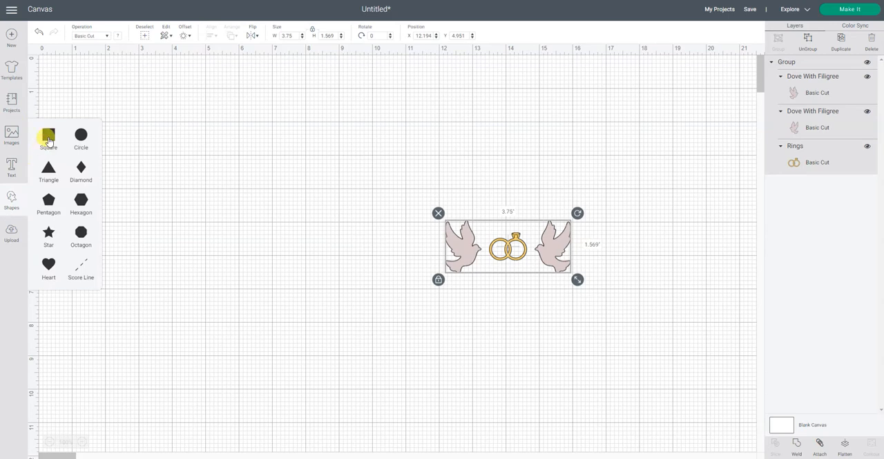
# Add a square in the open area beside the dove-and-rings group and color it white
pyautogui.moveTo(173, 172); pyautogui.dragTo(311, 254)
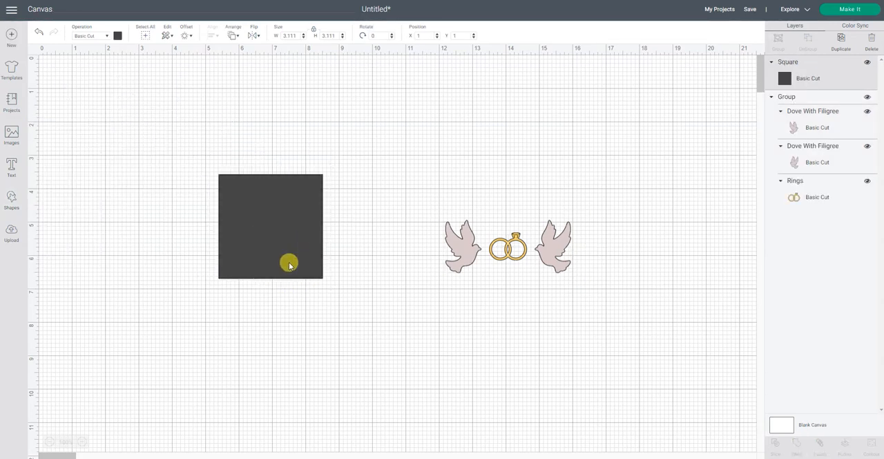
pyautogui.click(116, 36)
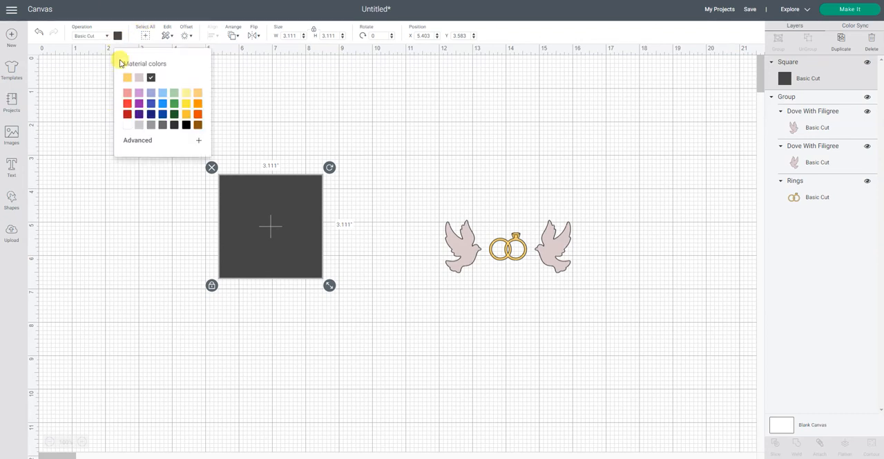
pyautogui.click(127, 126)
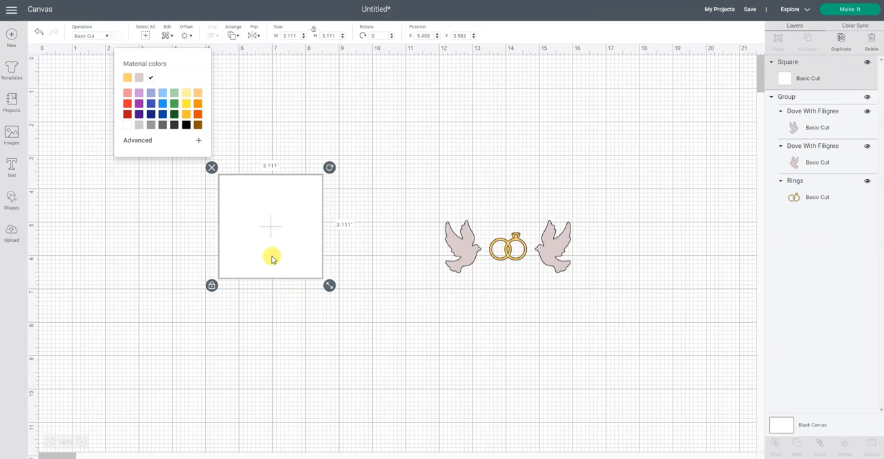
# Unlock the square's proportions and size it to 3.5 in wide by 4 in high
pyautogui.click(212, 288)
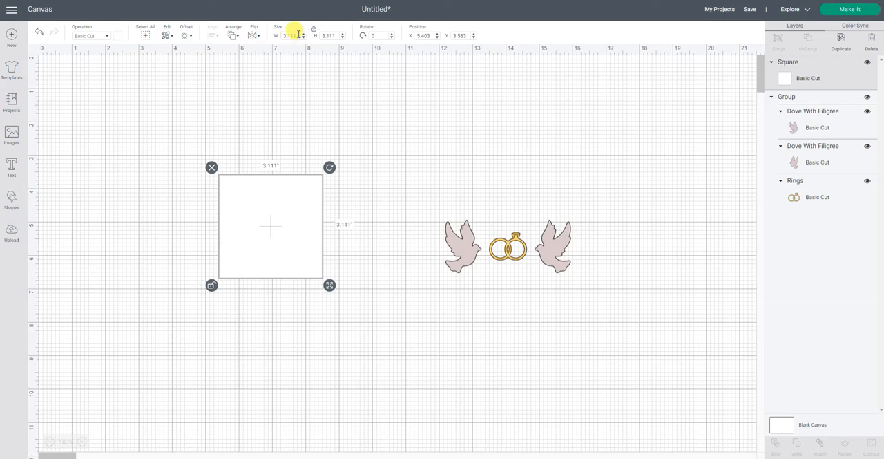
pyautogui.click(298, 34)
pyautogui.write('3.5')
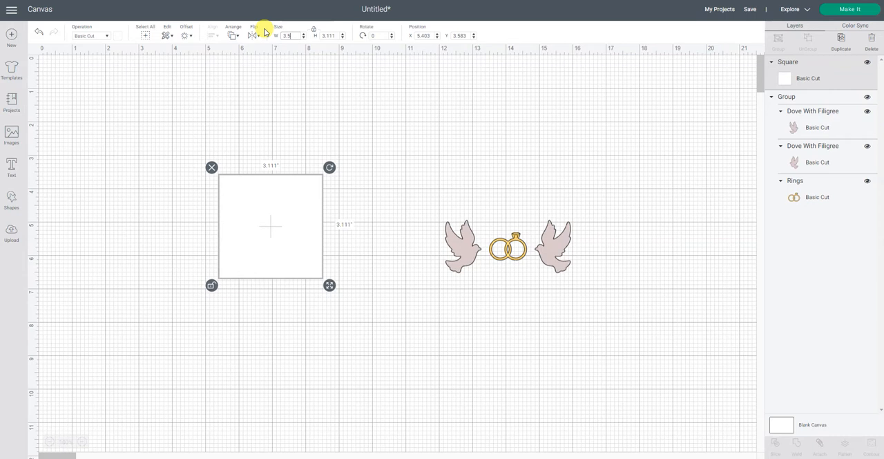
pyautogui.press('Return')
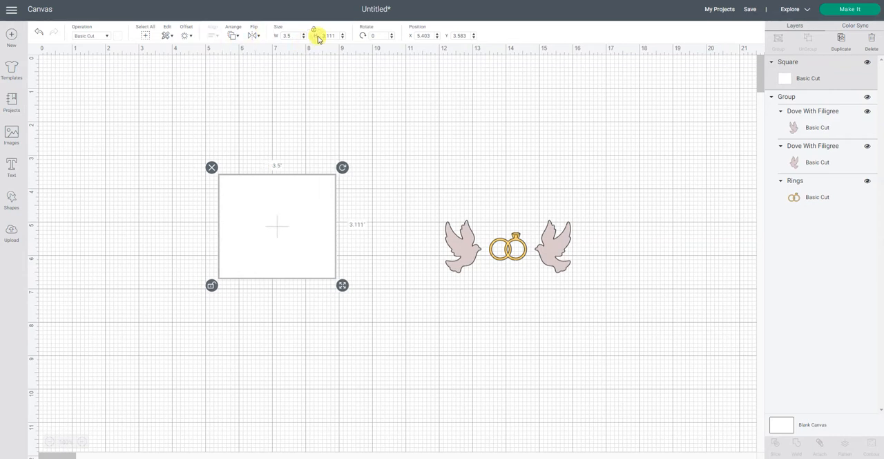
pyautogui.moveTo(334, 35); pyautogui.dragTo(314, 34)
pyautogui.write('4')
pyautogui.press('Return')
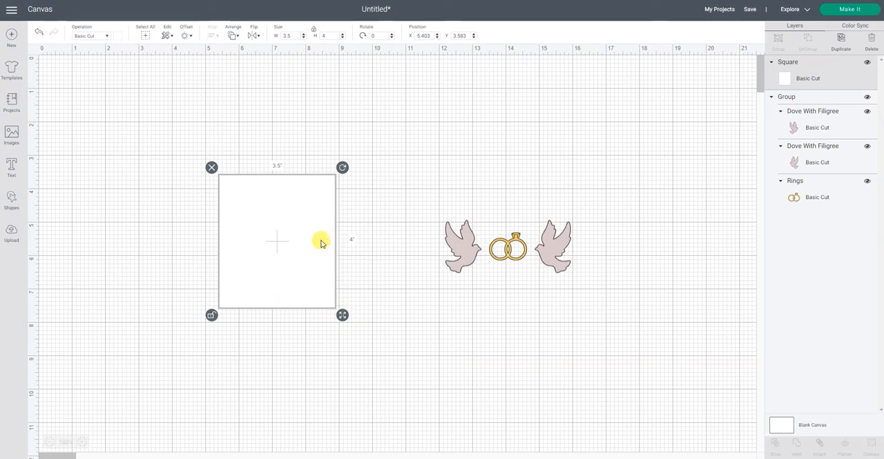
# Move the dove-and-rings group onto the lower part of the white rectangle
pyautogui.click(480, 341)
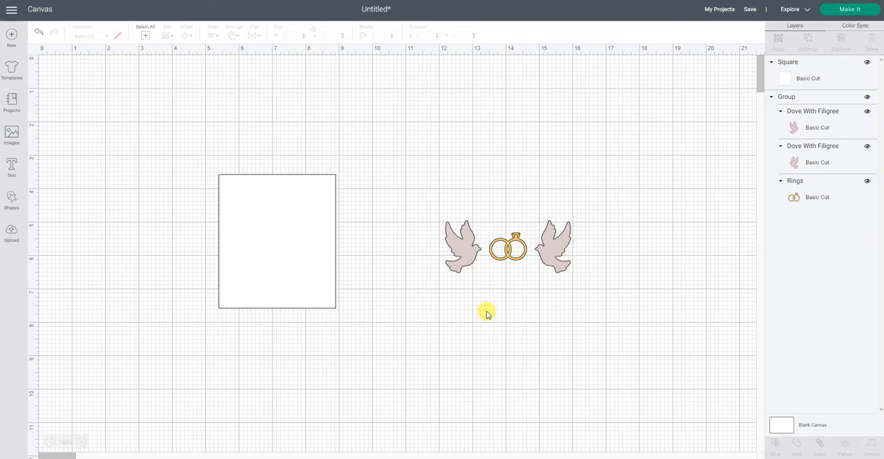
pyautogui.click(515, 258)
pyautogui.moveTo(484, 252); pyautogui.dragTo(291, 277)
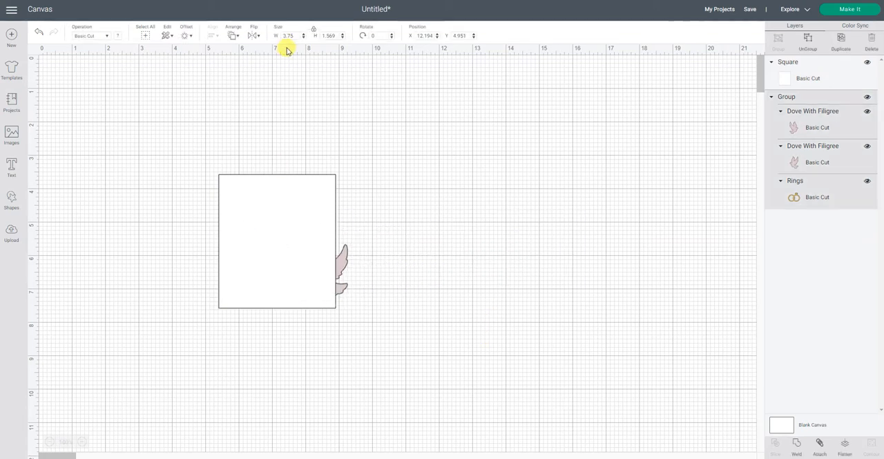
# Bring the dove-and-rings group in front of the white rectangle and shrink it to fit centered within the rectangle's width
pyautogui.click(343, 260)
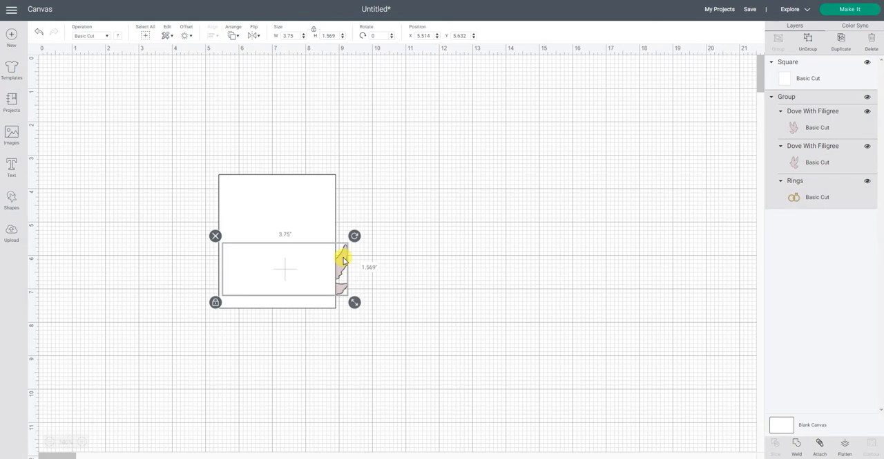
pyautogui.click(233, 35)
pyautogui.click(248, 86)
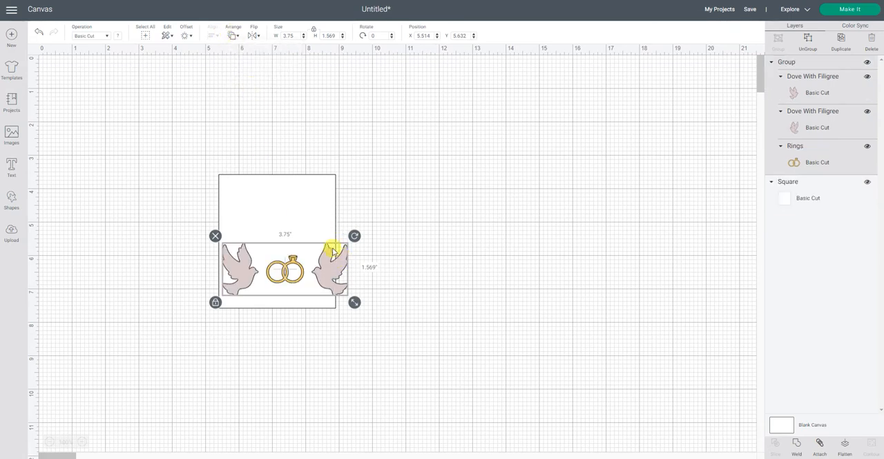
pyautogui.moveTo(344, 304); pyautogui.dragTo(305, 271)
pyautogui.click(413, 273)
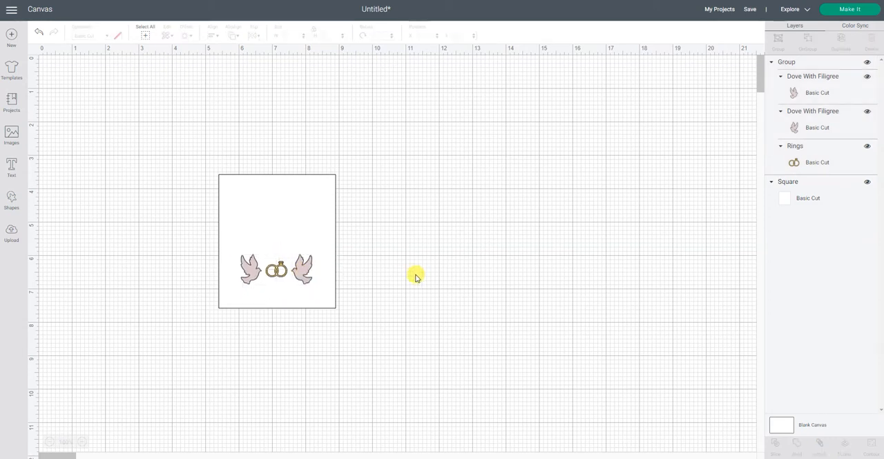
# Add a text object reading "Name" and place it in the empty area beside the white rectangle
pyautogui.click(34, 178)
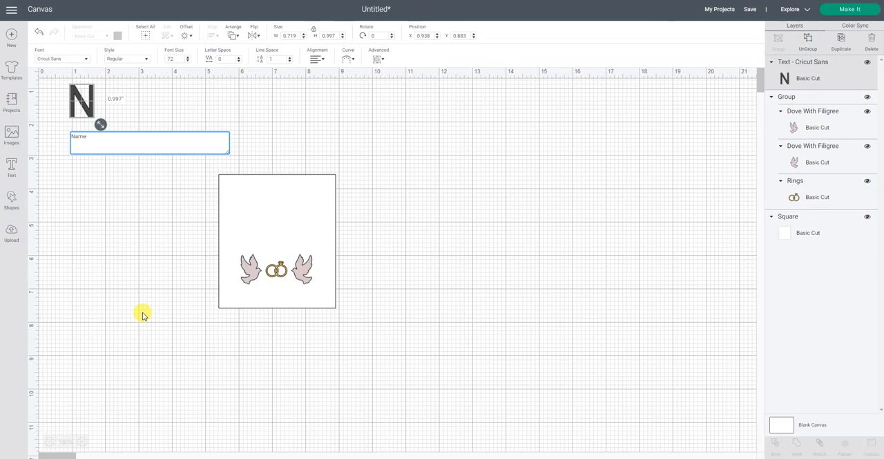
pyautogui.click(143, 315)
pyautogui.moveTo(147, 100); pyautogui.dragTo(157, 247)
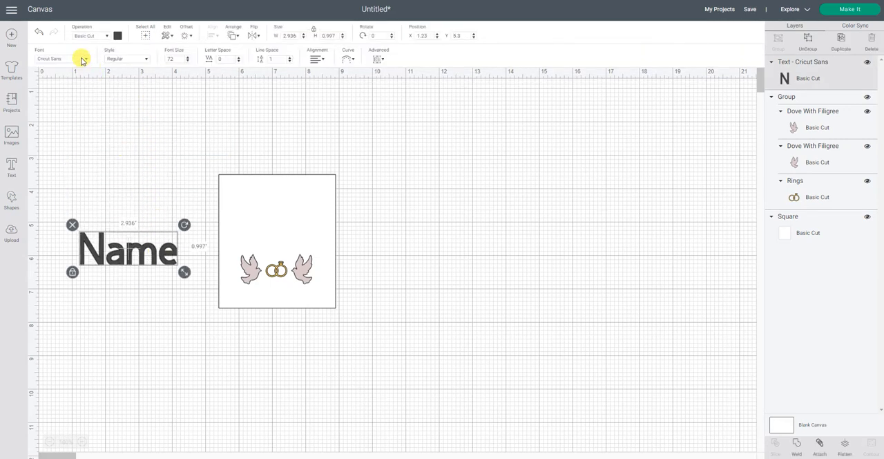
# Turn off the kerned-fonts-only filter and set the "Name" text's font to Bordeaux Com Bold
pyautogui.click(81, 60)
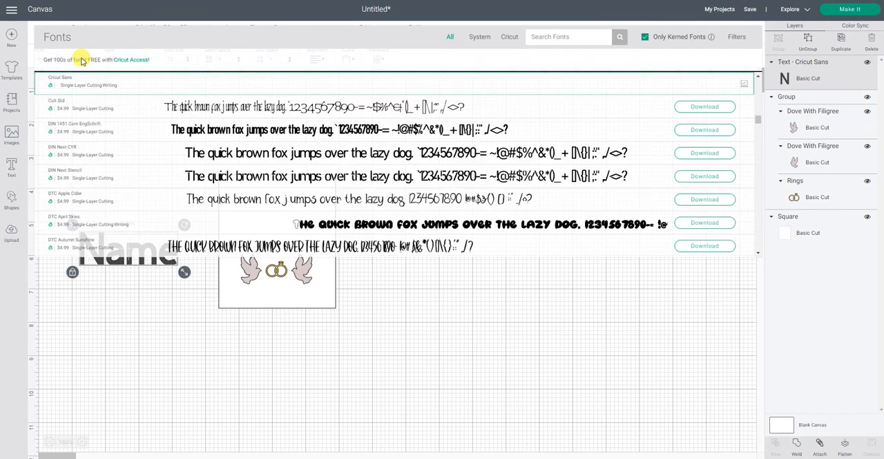
pyautogui.click(646, 40)
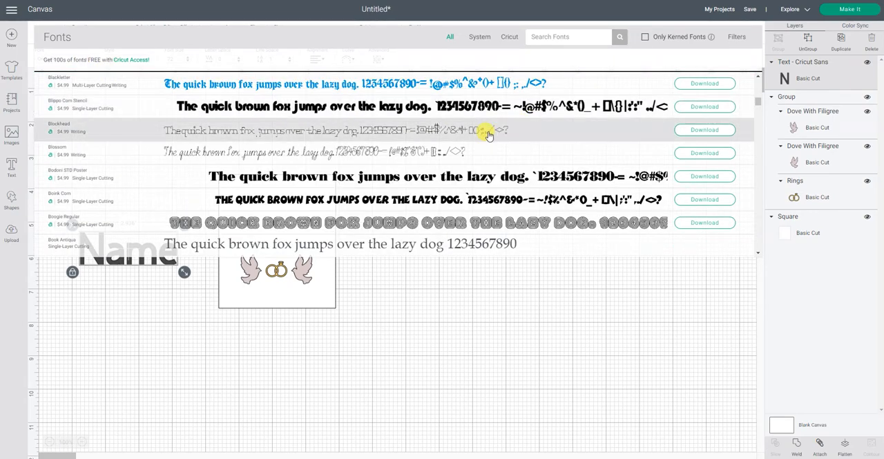
pyautogui.scroll(-2, 489, 135)
pyautogui.scroll(-2, 489, 135)
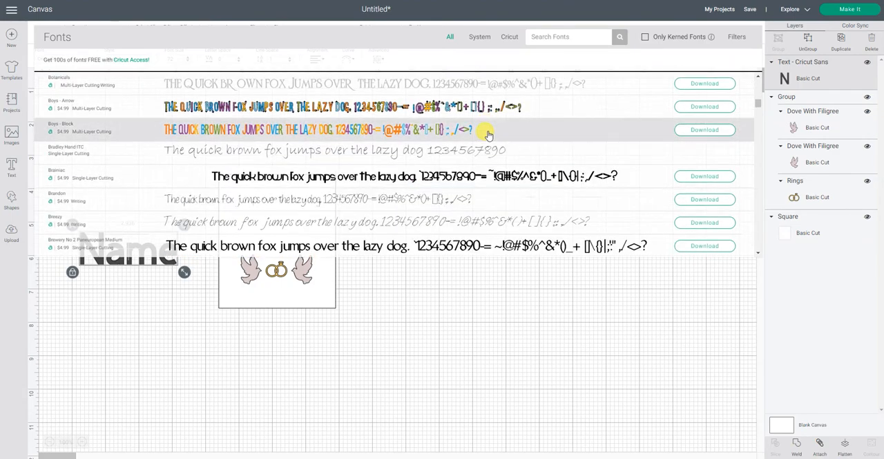
pyautogui.scroll(-1, 487, 132)
pyautogui.click(461, 105)
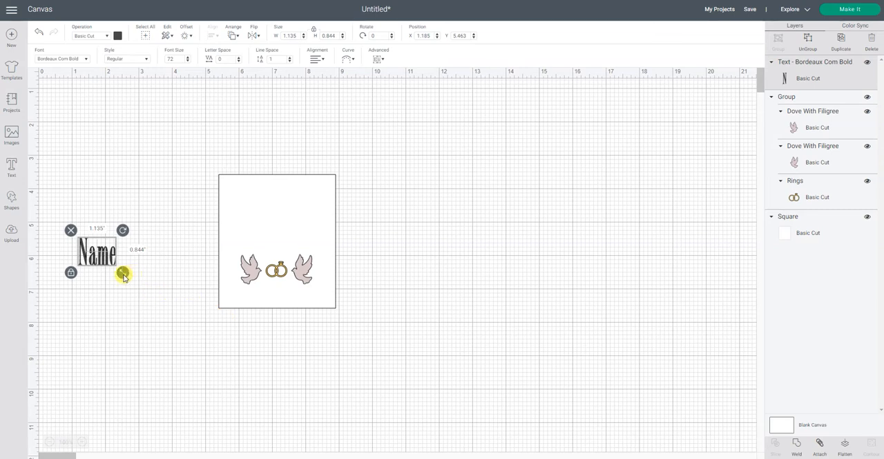
# Enlarge the "Name" text to about 1.79 by 1.33 in and color it black
pyautogui.moveTo(124, 276); pyautogui.dragTo(145, 290)
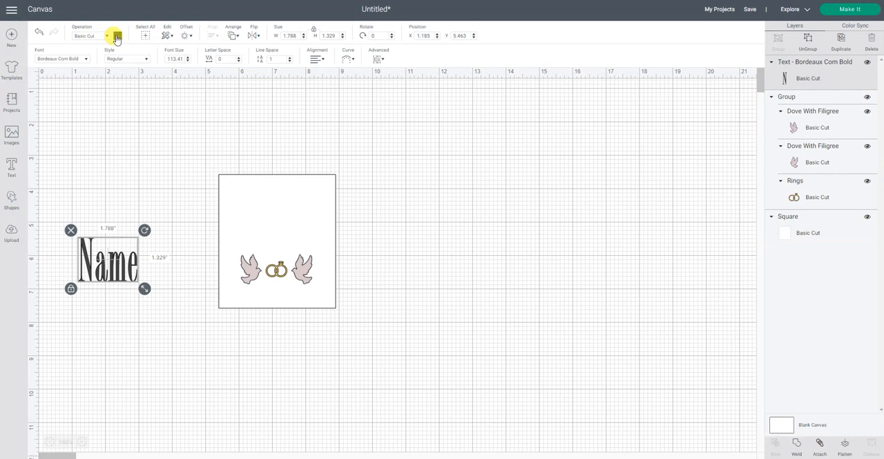
pyautogui.click(118, 36)
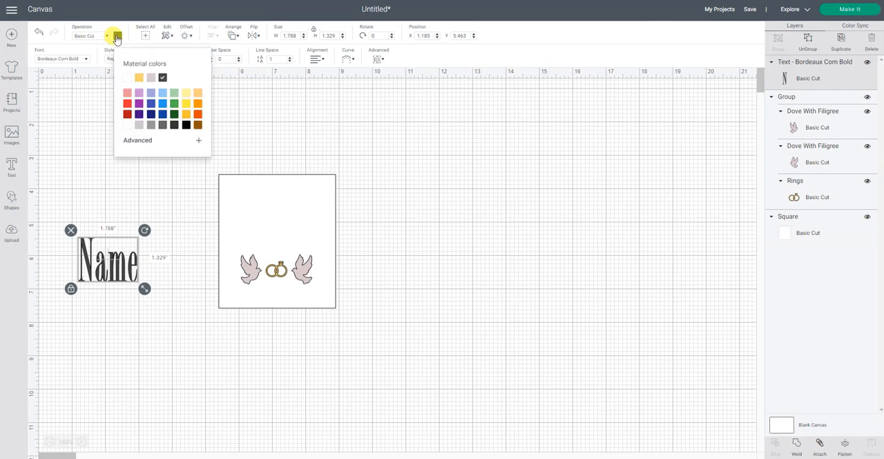
pyautogui.click(187, 128)
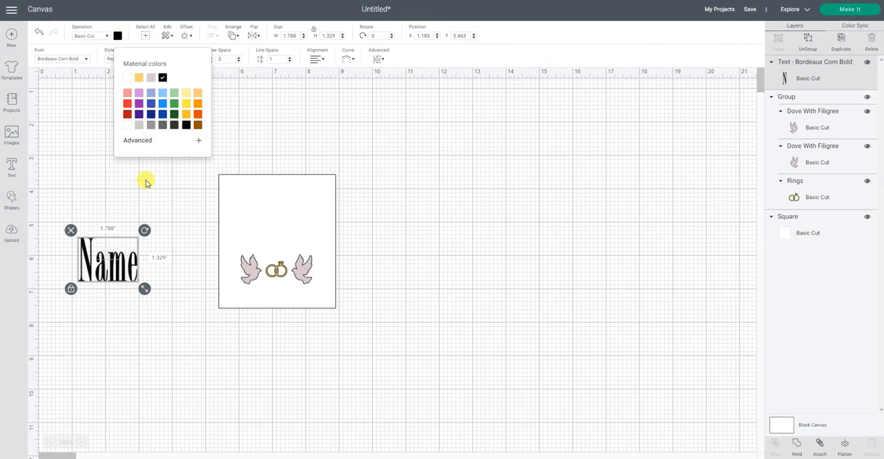
# Change the "Name" text's font to Chalk-hand-lettering-shaded DEM
pyautogui.click(72, 58)
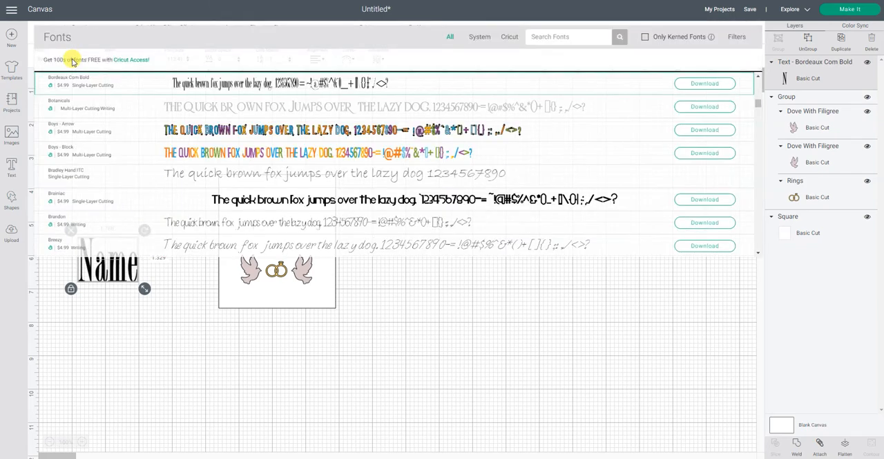
pyautogui.scroll(-3, 285, 151)
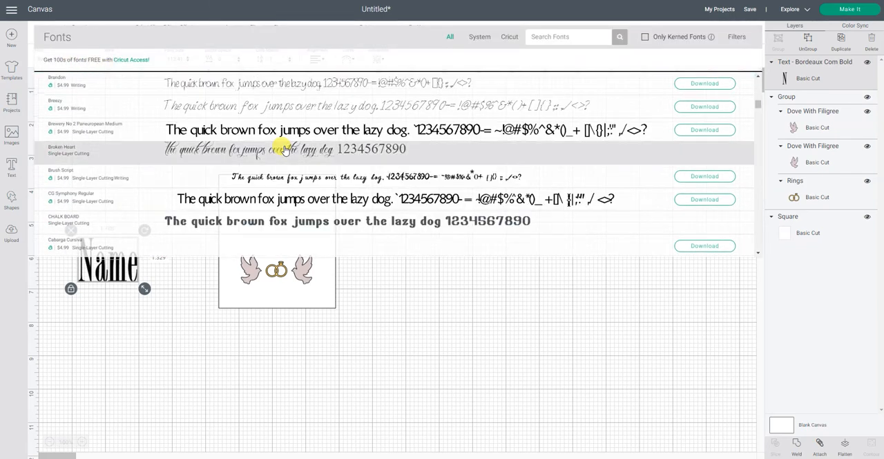
pyautogui.scroll(-3, 286, 151)
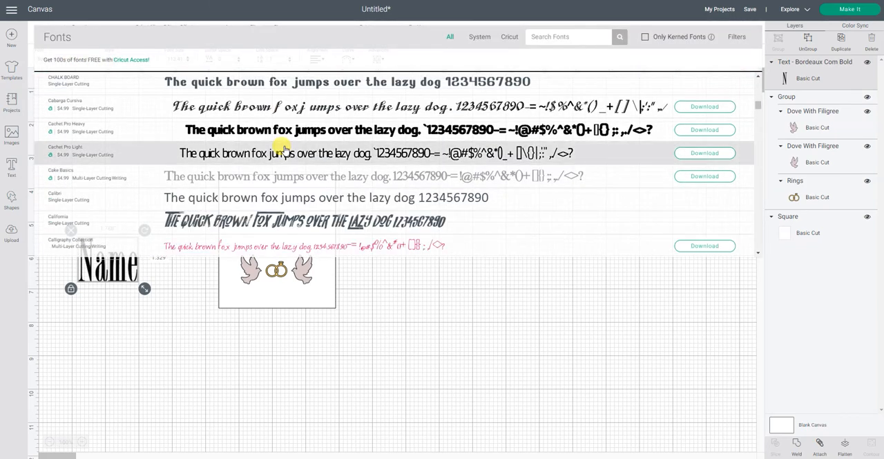
pyautogui.scroll(-3, 284, 151)
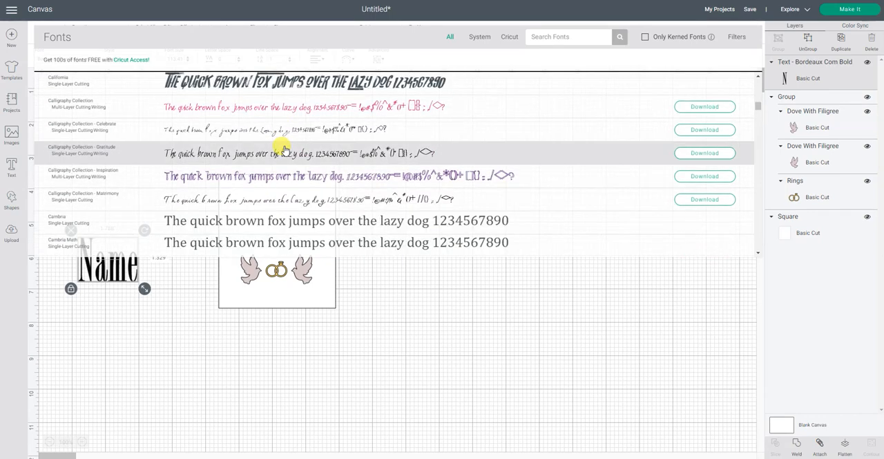
pyautogui.scroll(-3, 284, 151)
pyautogui.scroll(-3, 284, 150)
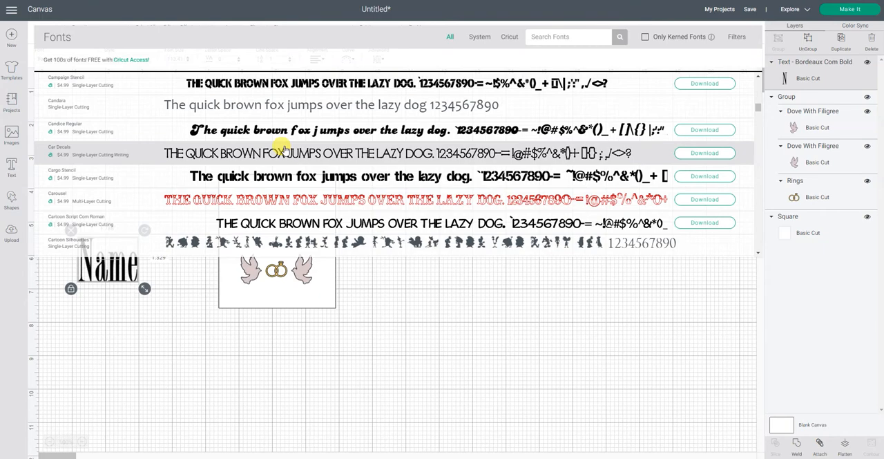
pyautogui.scroll(-2, 284, 151)
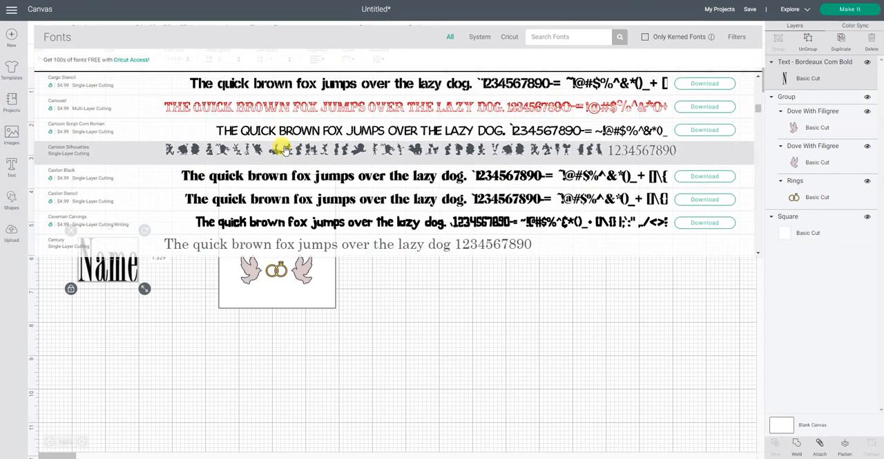
pyautogui.scroll(-2, 284, 151)
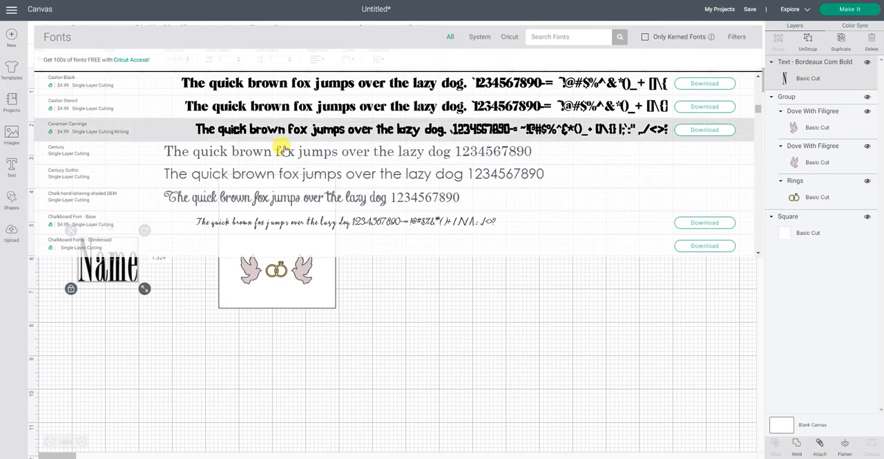
pyautogui.click(273, 200)
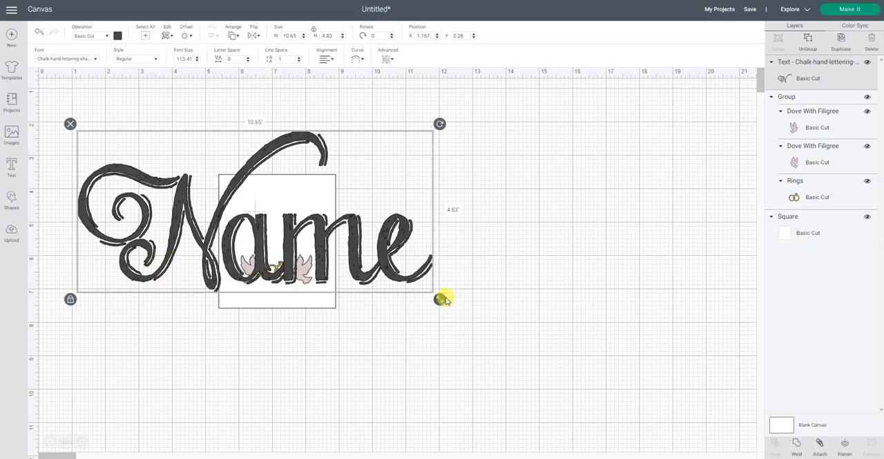
# Shrink the "Name" text to about 1.86 by 0.84 in and place it beside the rectangle, level with the doves
pyautogui.moveTo(441, 299); pyautogui.dragTo(134, 208)
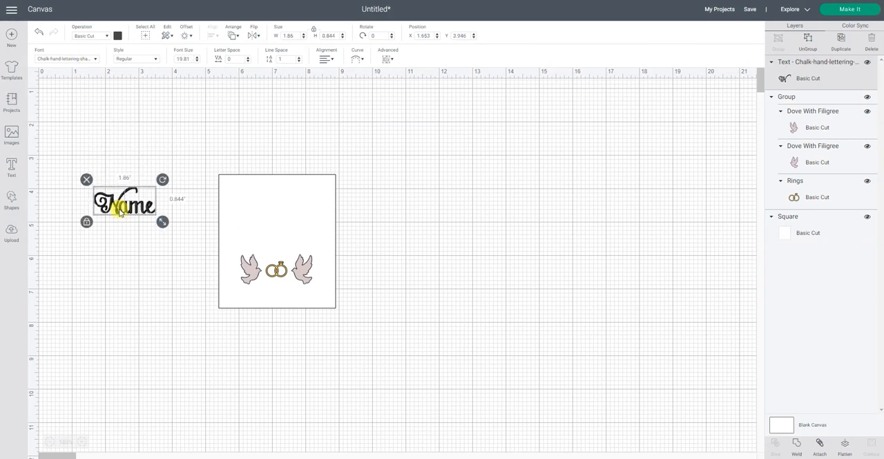
pyautogui.moveTo(120, 213); pyautogui.dragTo(114, 276)
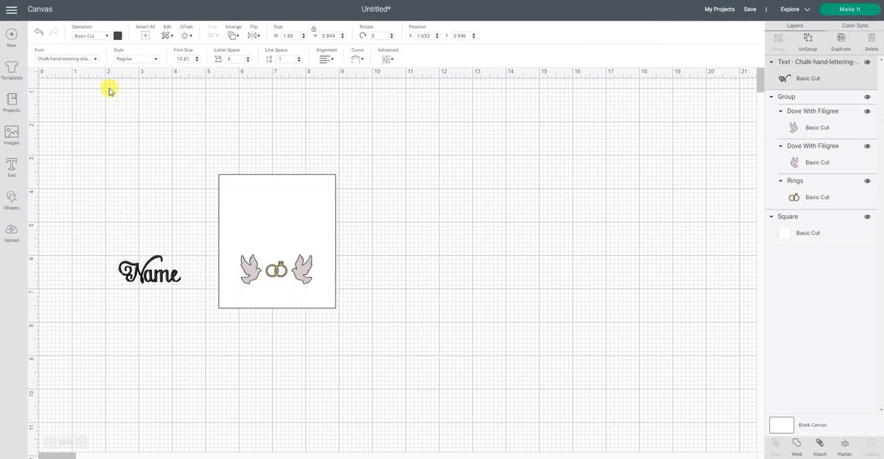
# Change the "Name" text's font to Citation
pyautogui.click(67, 59)
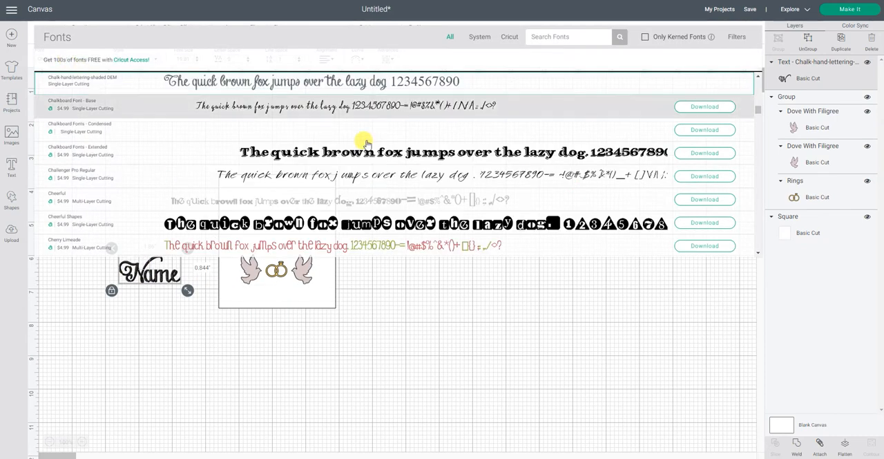
pyautogui.scroll(-3, 387, 155)
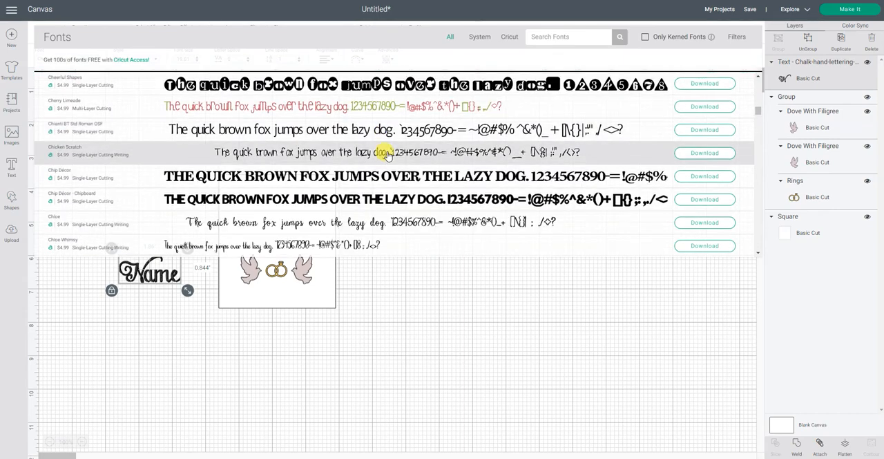
pyautogui.scroll(-4, 387, 155)
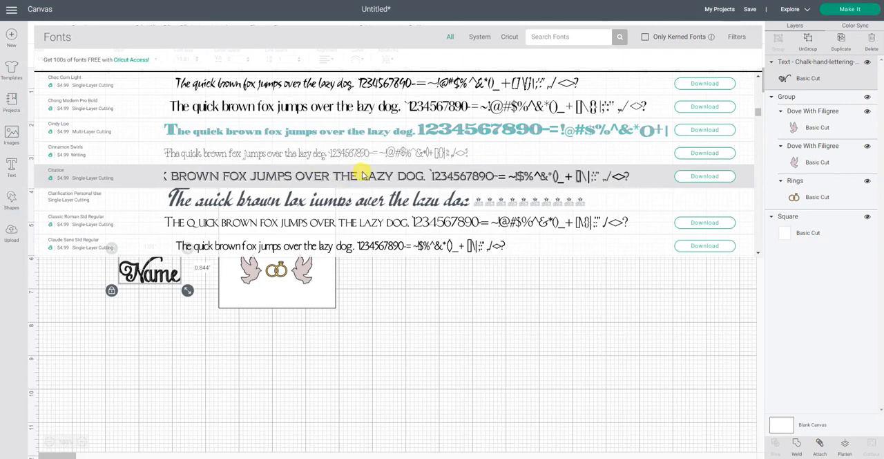
pyautogui.click(362, 175)
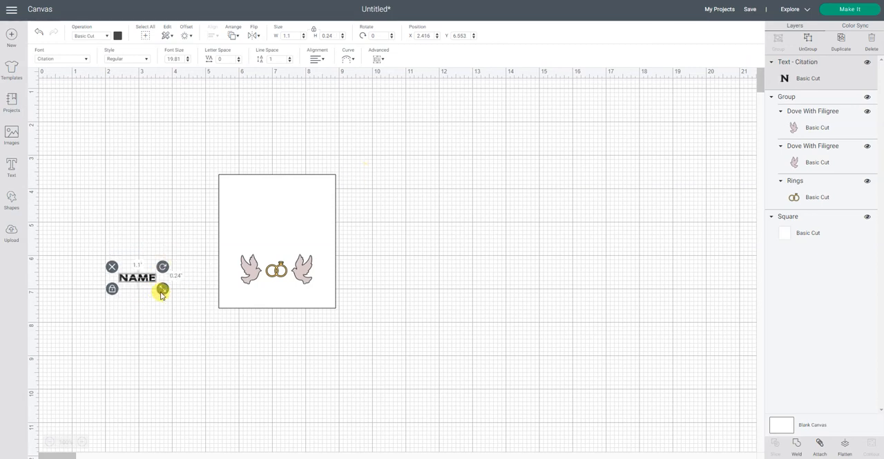
# Enlarge the "Name" text to about 1.99 by 0.44 in beneath the doves, and nudge the doves and rings group slightly down
pyautogui.moveTo(171, 304); pyautogui.dragTo(285, 299)
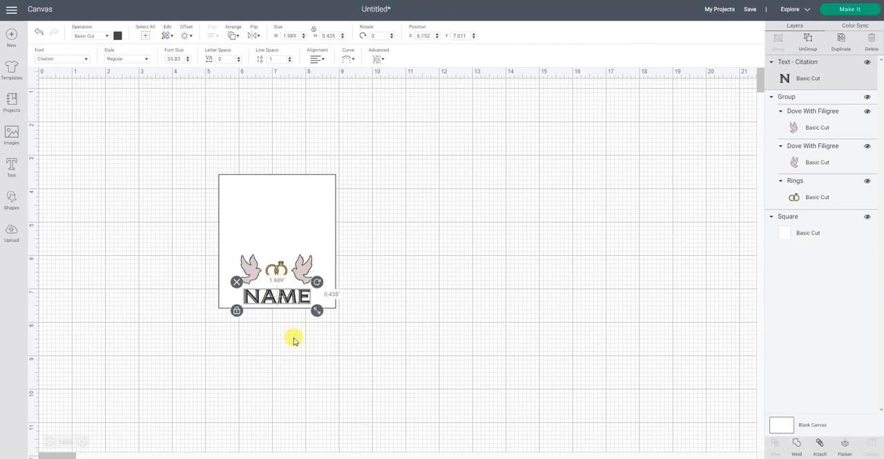
pyautogui.click(367, 344)
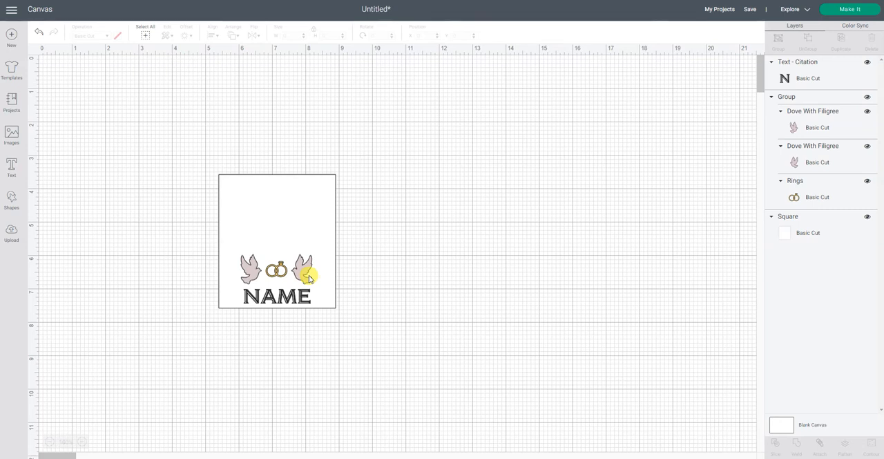
pyautogui.click(309, 278)
pyautogui.moveTo(307, 274); pyautogui.dragTo(306, 270)
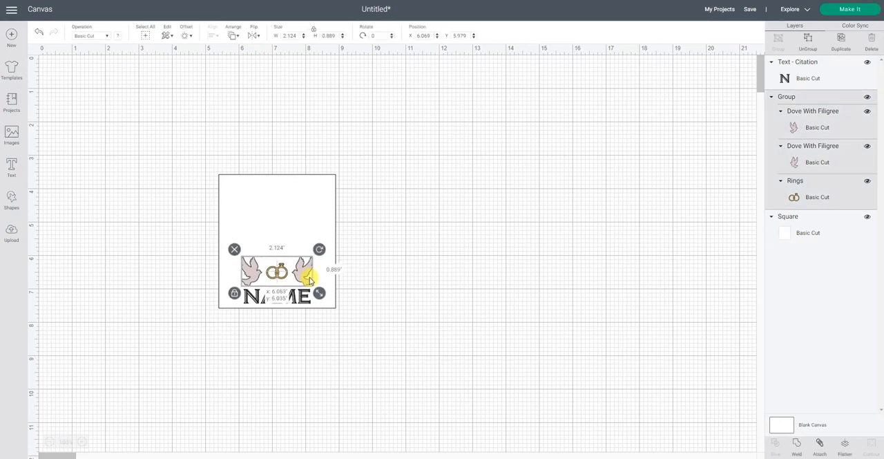
pyautogui.click(390, 265)
# Center the rectangle, the doves and rings group and the "Name" text horizontally, and flatten them into one Print Then Cut layer
pyautogui.moveTo(183, 161); pyautogui.dragTo(446, 369)
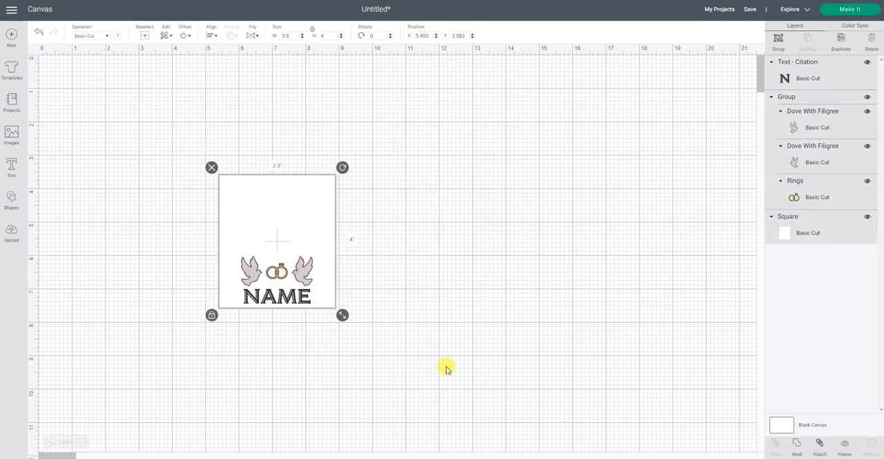
pyautogui.click(212, 35)
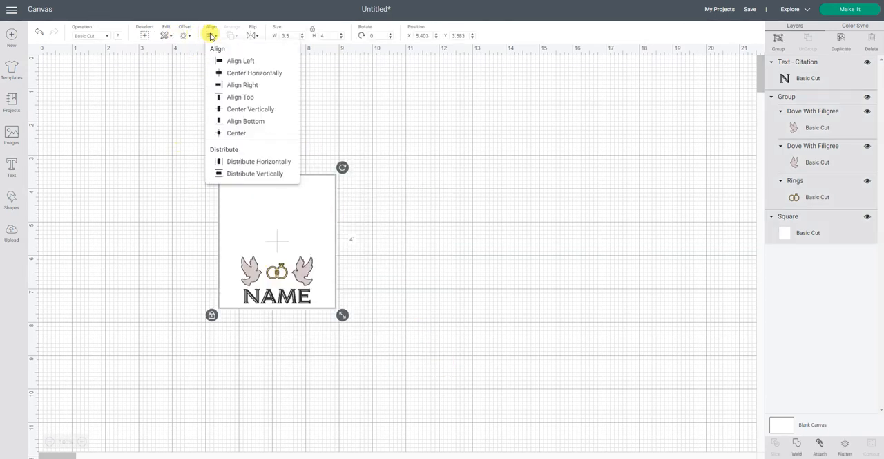
pyautogui.click(237, 73)
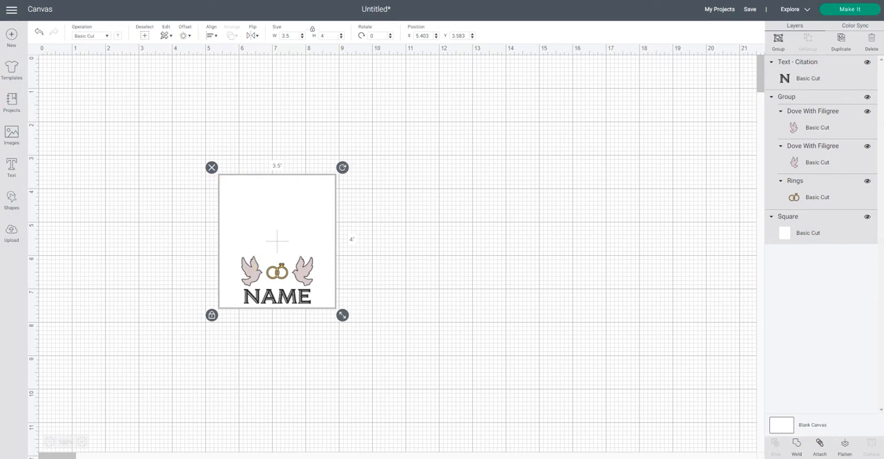
pyautogui.click(845, 446)
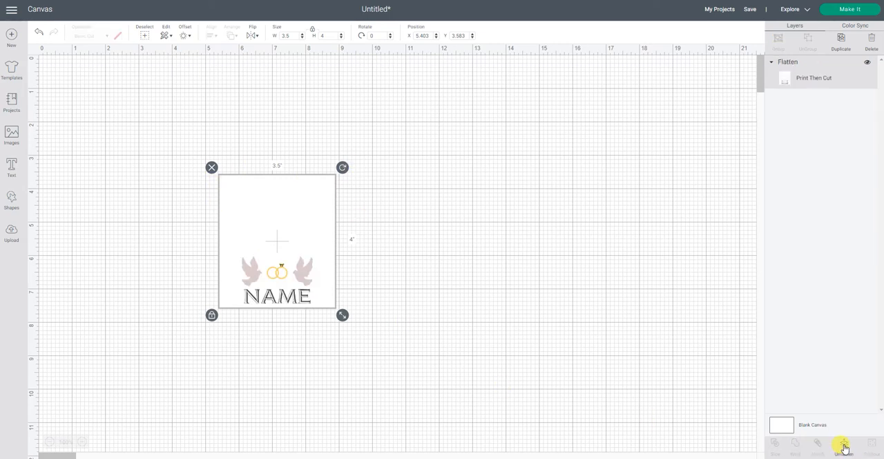
pyautogui.click(456, 243)
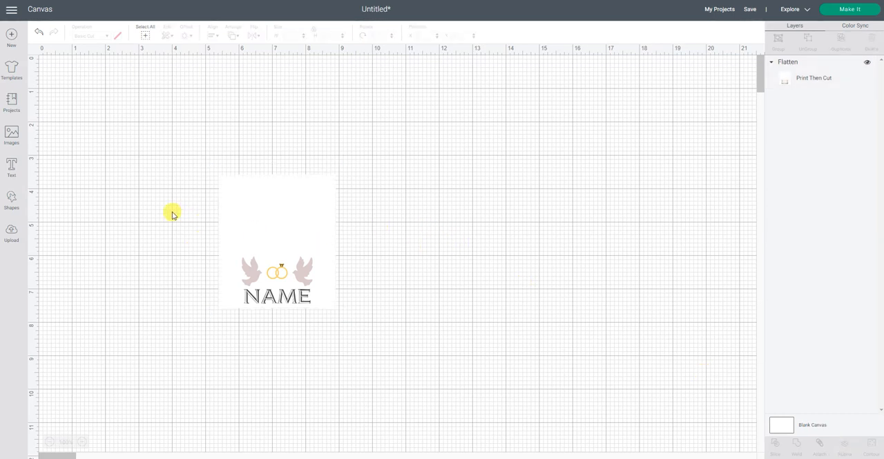
# Add a score line to the canvas and place it vertically beside the flattened card
pyautogui.click(12, 200)
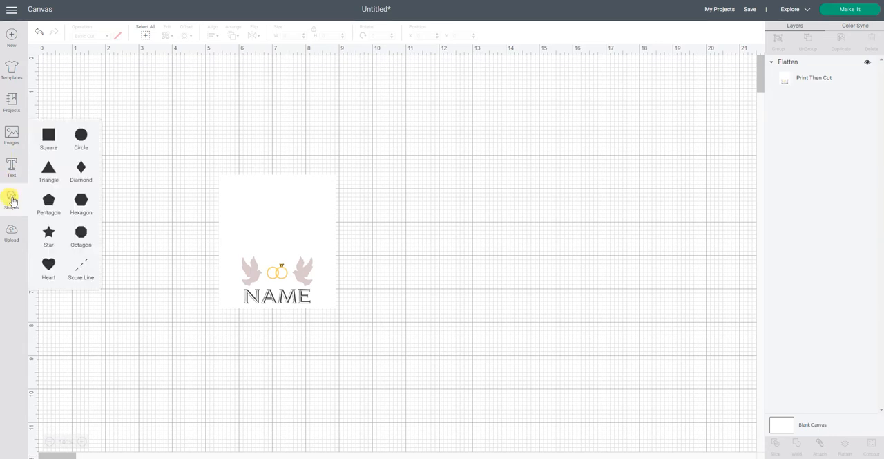
pyautogui.click(80, 270)
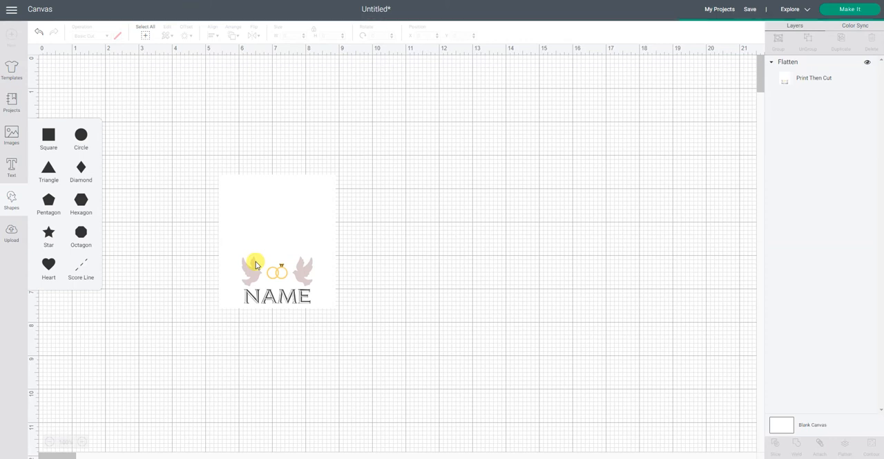
pyautogui.click(196, 149)
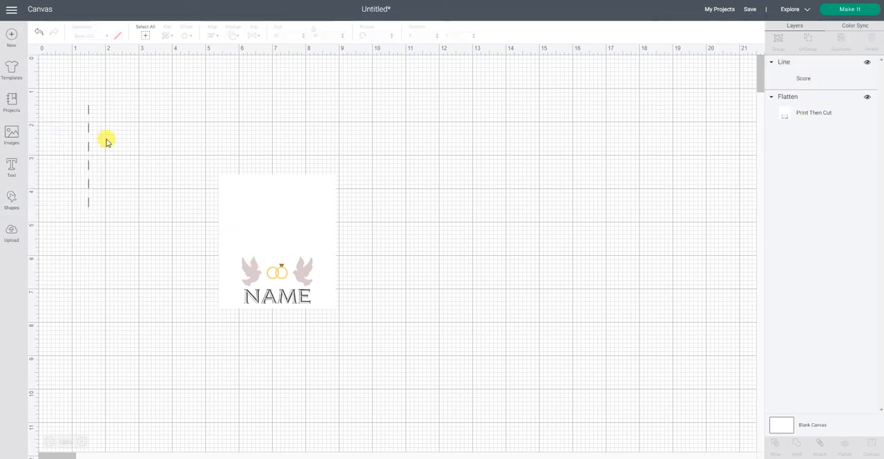
pyautogui.moveTo(91, 176); pyautogui.dragTo(163, 210)
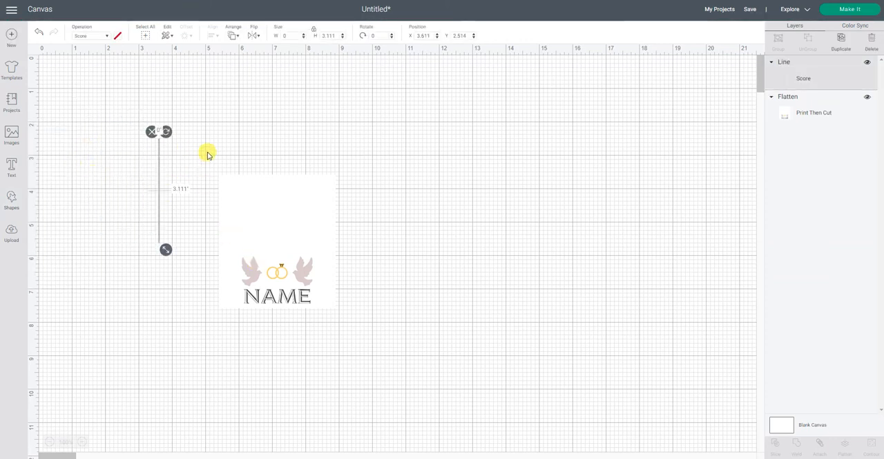
# Rotate the score line by 90 degrees and set its height to 3.5 in
pyautogui.click(374, 36)
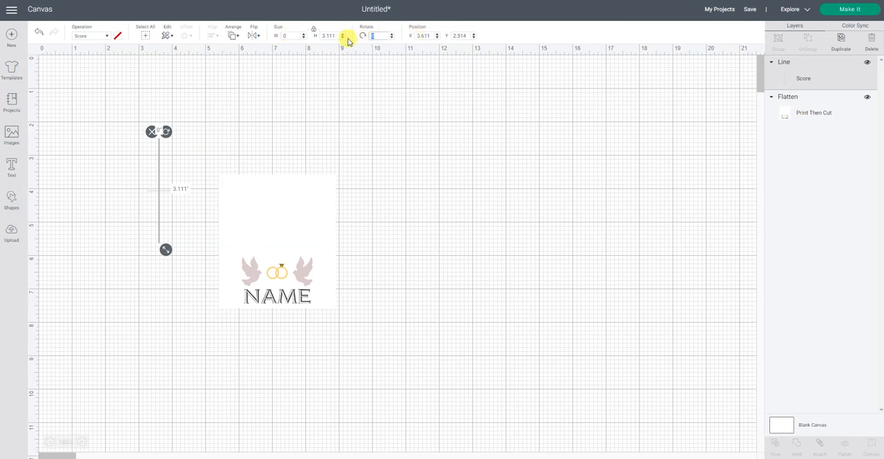
pyautogui.write('90')
pyautogui.press('Return')
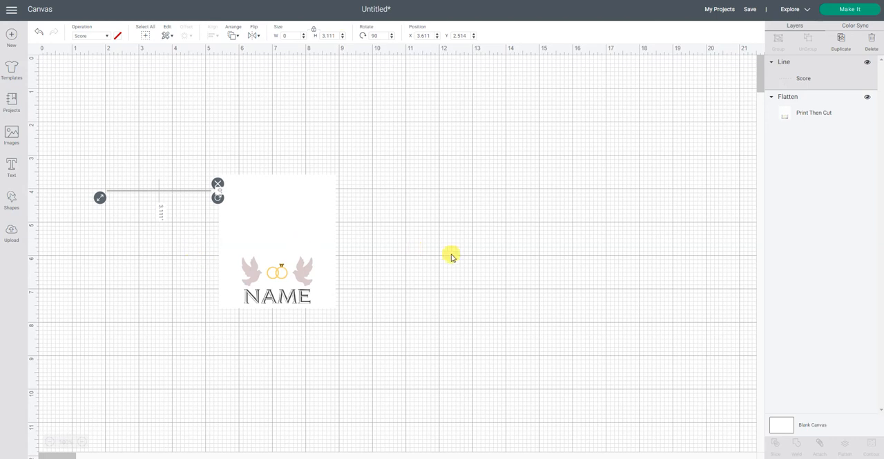
pyautogui.click(330, 39)
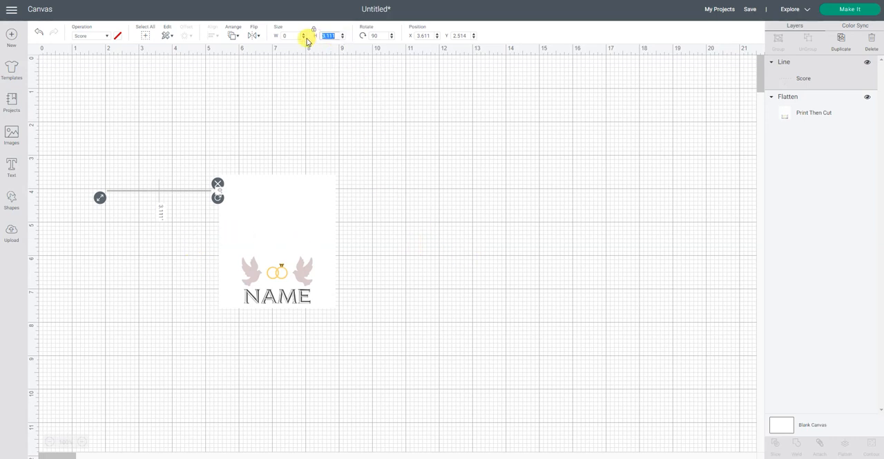
pyautogui.write('3.5')
pyautogui.press('Return')
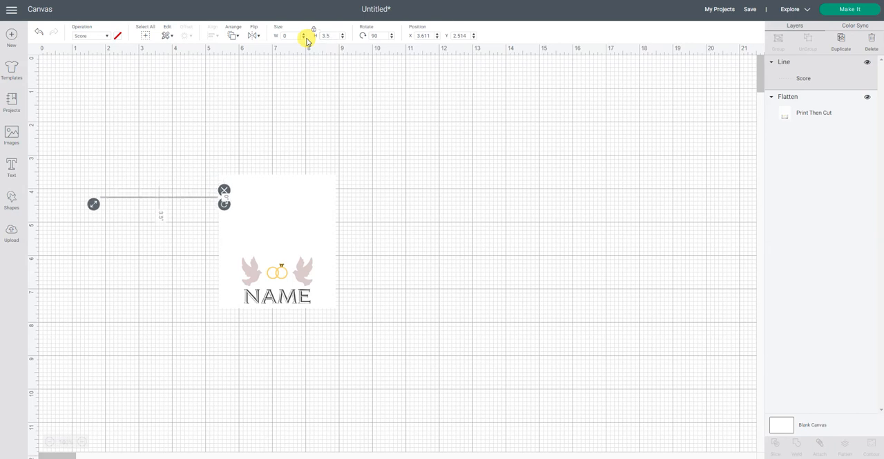
pyautogui.click(524, 228)
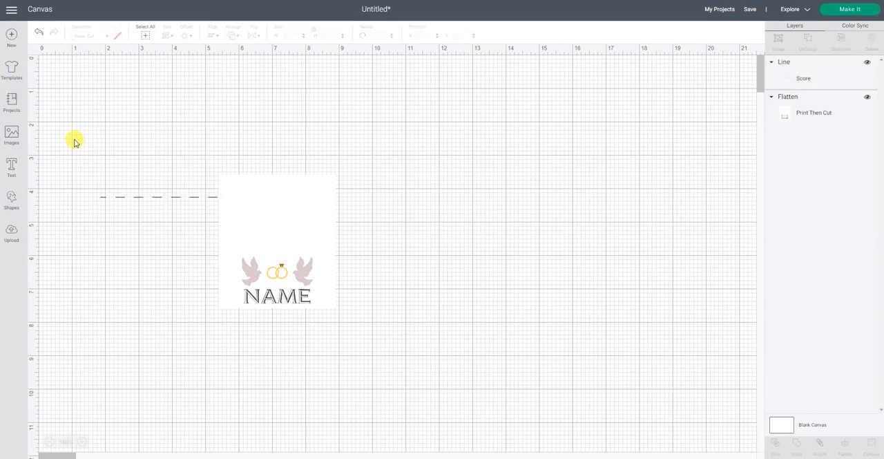
# Center the score line on the flattened card in both directions and attach the two together
pyautogui.moveTo(74, 147); pyautogui.dragTo(406, 358)
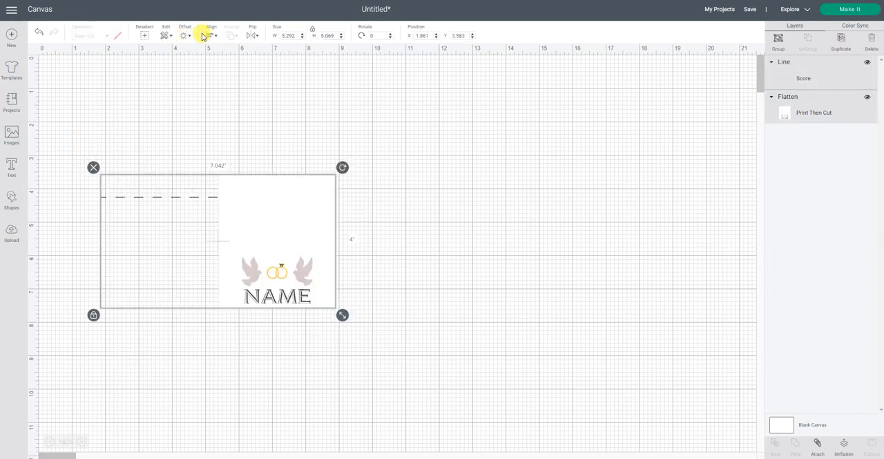
pyautogui.click(210, 35)
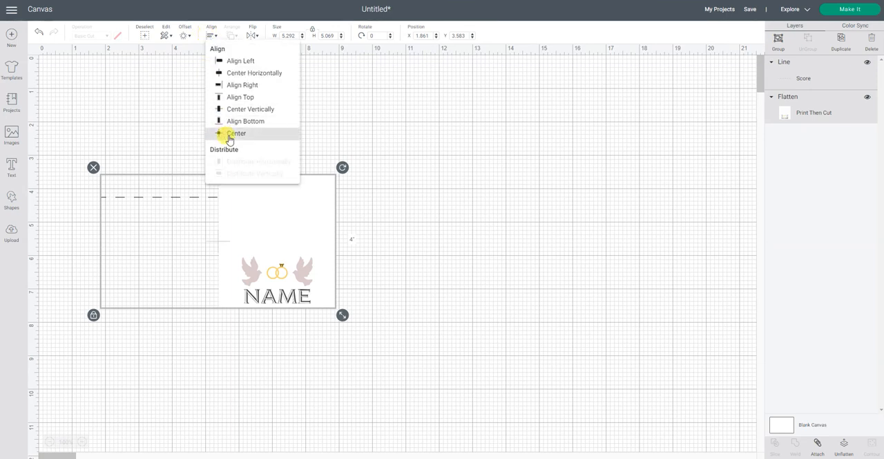
pyautogui.click(230, 139)
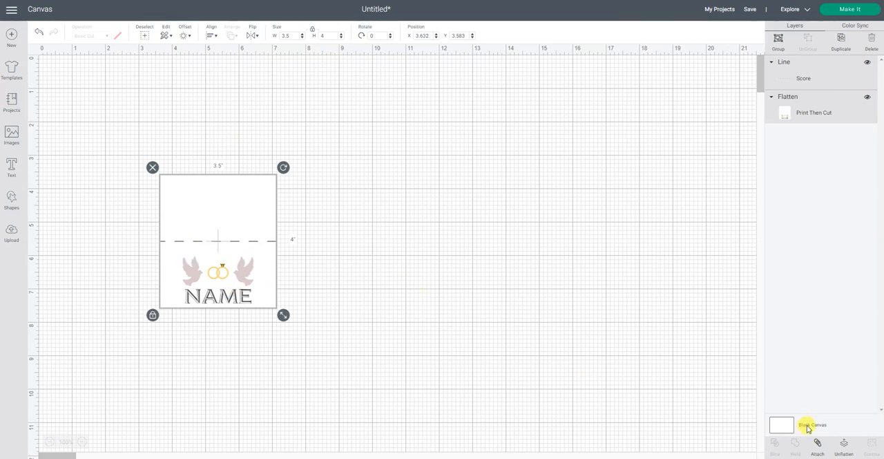
pyautogui.click(816, 446)
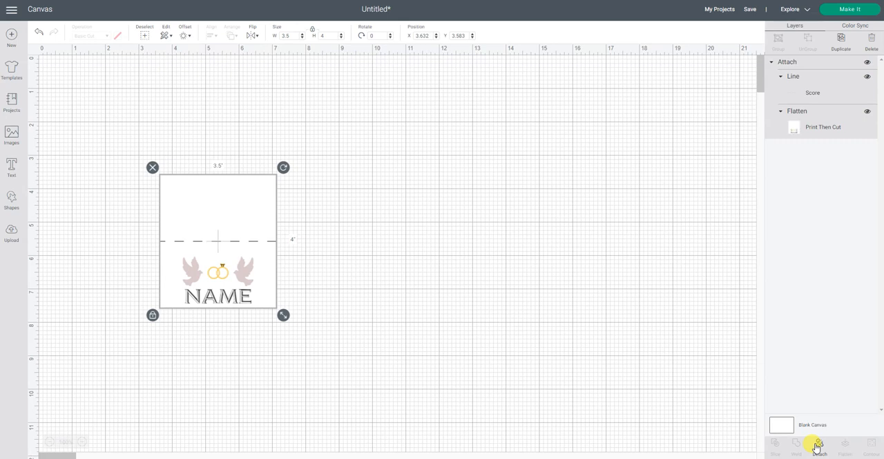
pyautogui.click(327, 223)
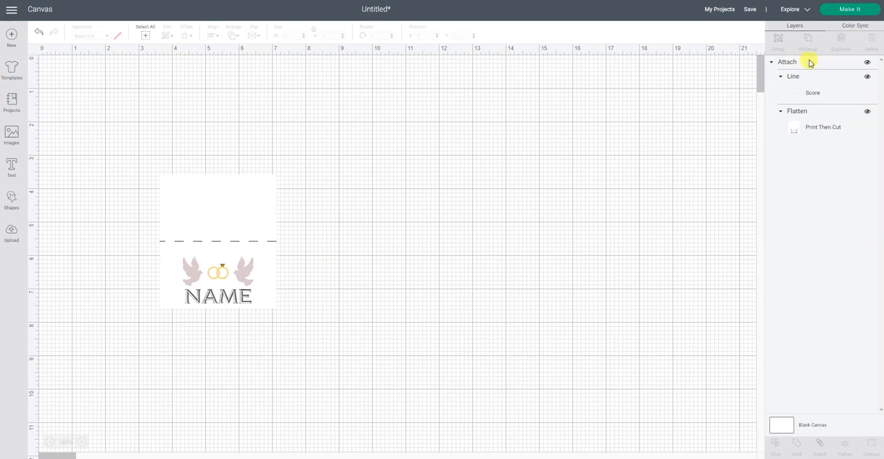
# Preview the scored place card on the cutting mat and return to the canvas
pyautogui.click(845, 11)
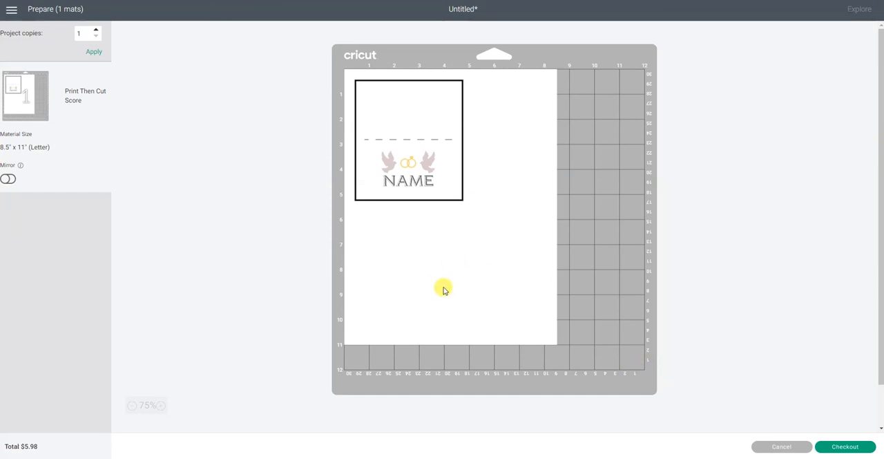
pyautogui.click(779, 449)
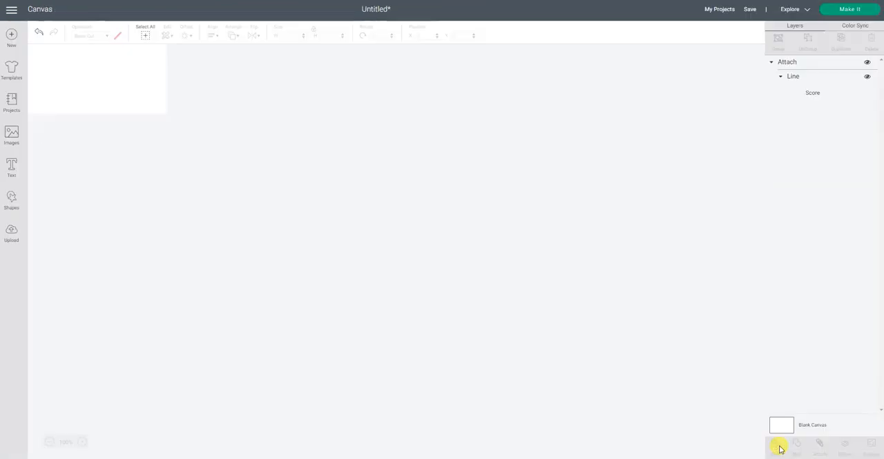